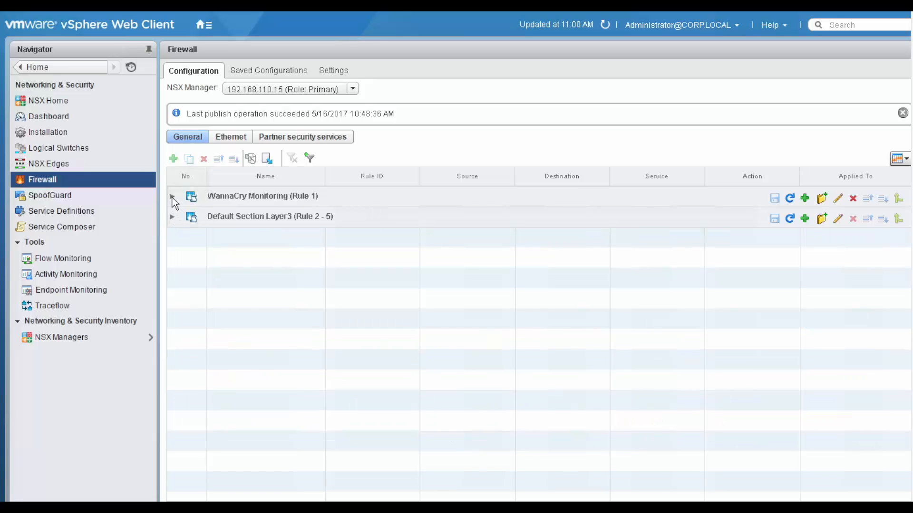
Step: Expand the WannaCry Monitoring section and examine the action and logging settings of the rule "Monitor activity on port 445"
click(172, 196)
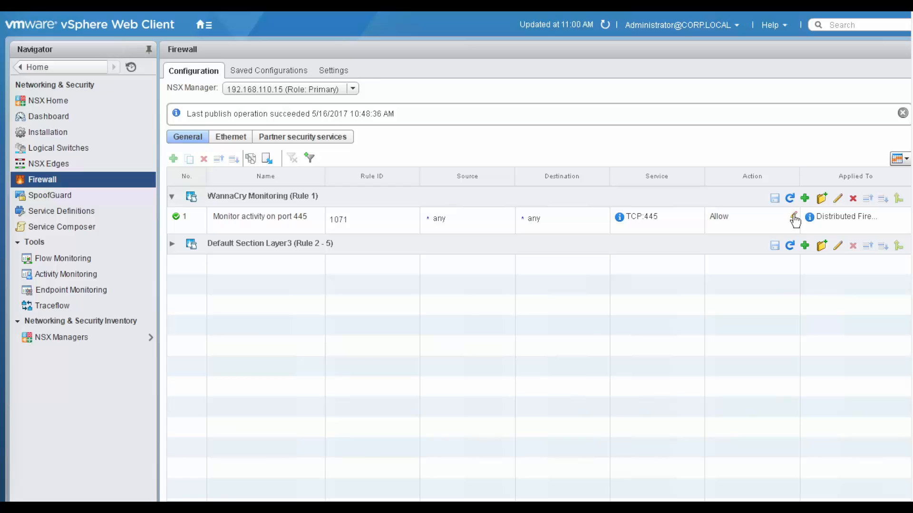
click(794, 221)
click(793, 216)
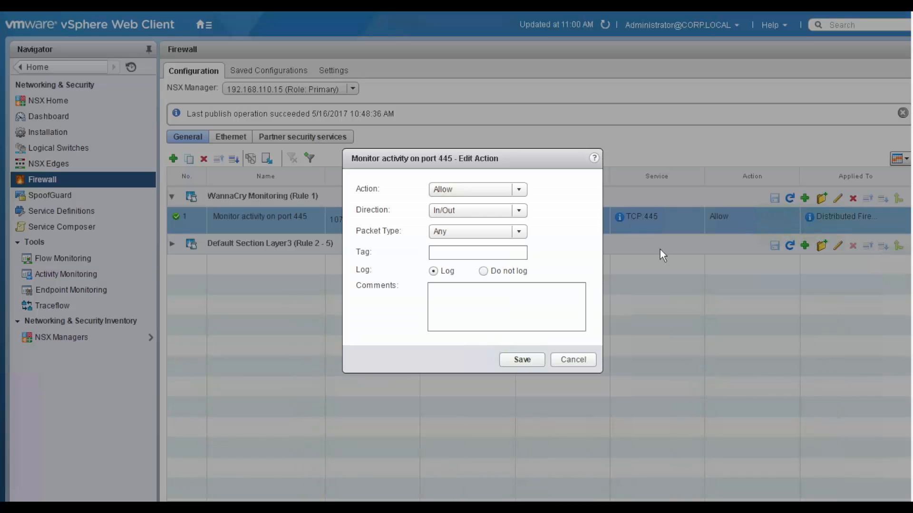
click(568, 363)
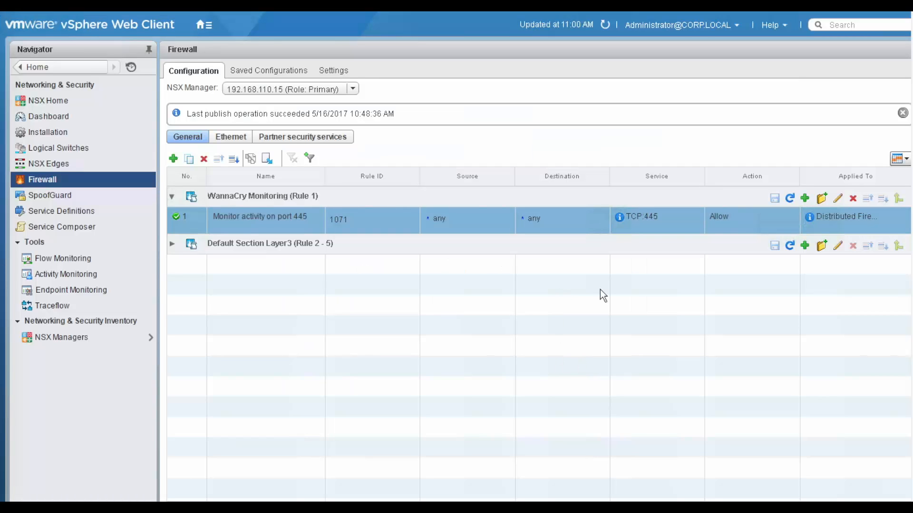
Step: Add a new rule to the WannaCry Monitoring section and move it below the port 445 rule
click(805, 199)
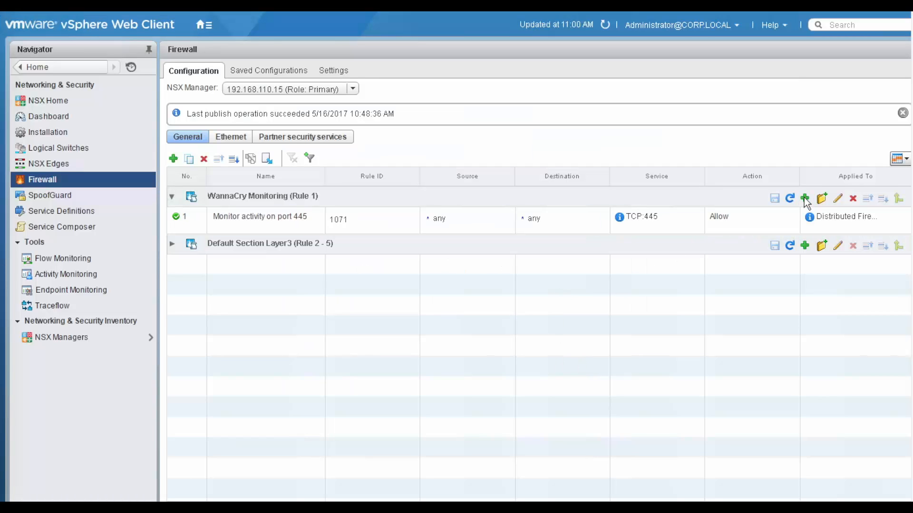
click(804, 200)
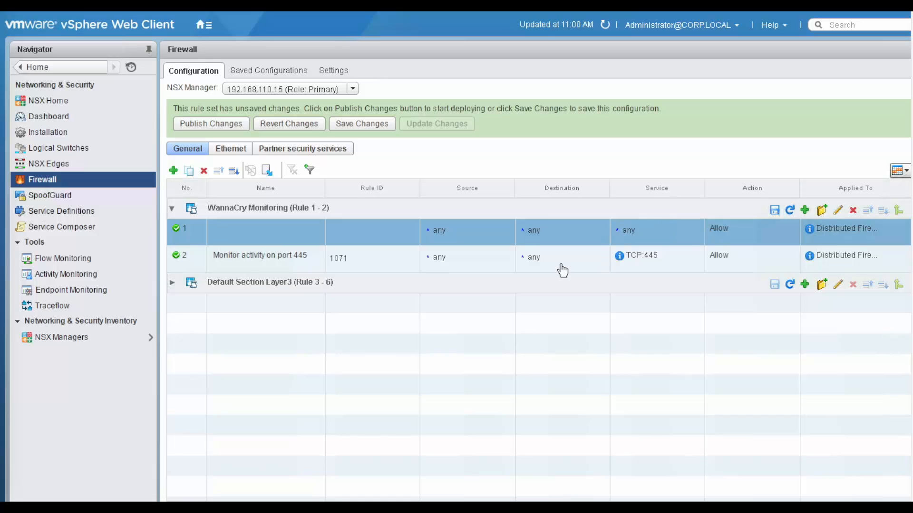
click(235, 171)
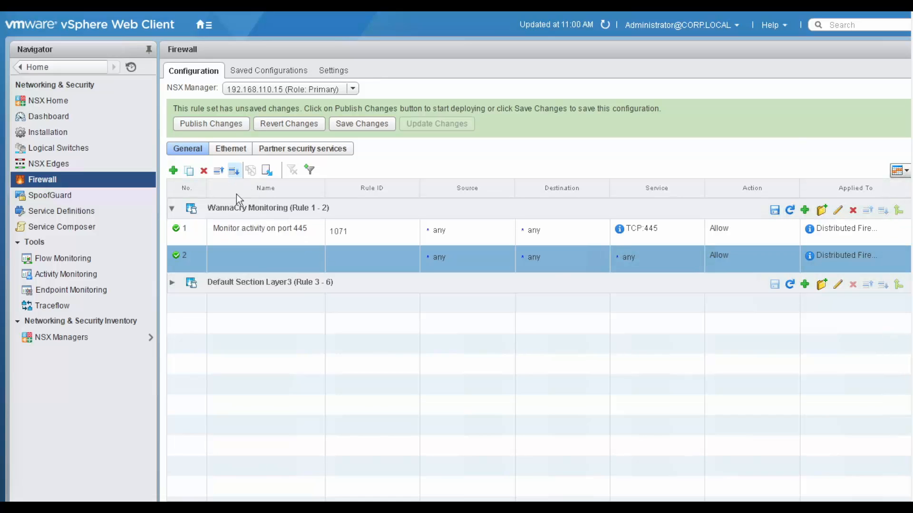
Step: Name the new rule "Sample monitoring rule"
click(320, 257)
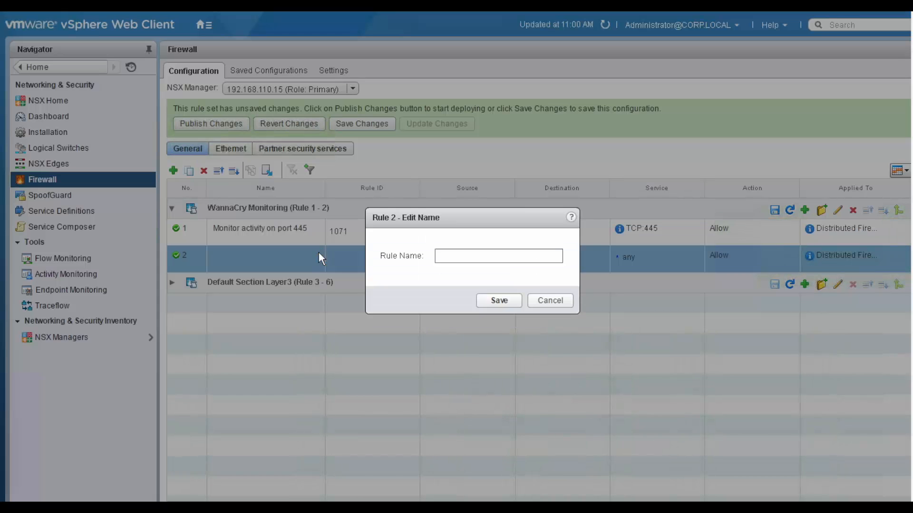
click(455, 257)
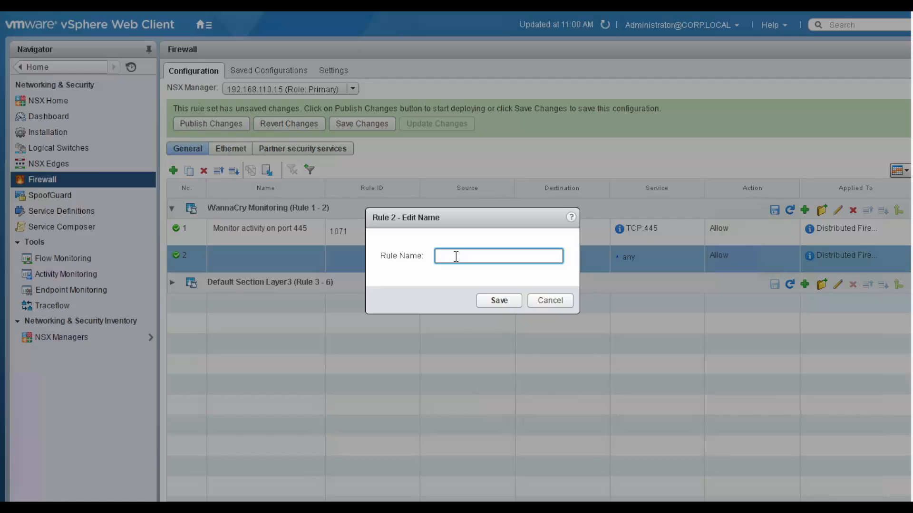
text(Sample monitoring rule)
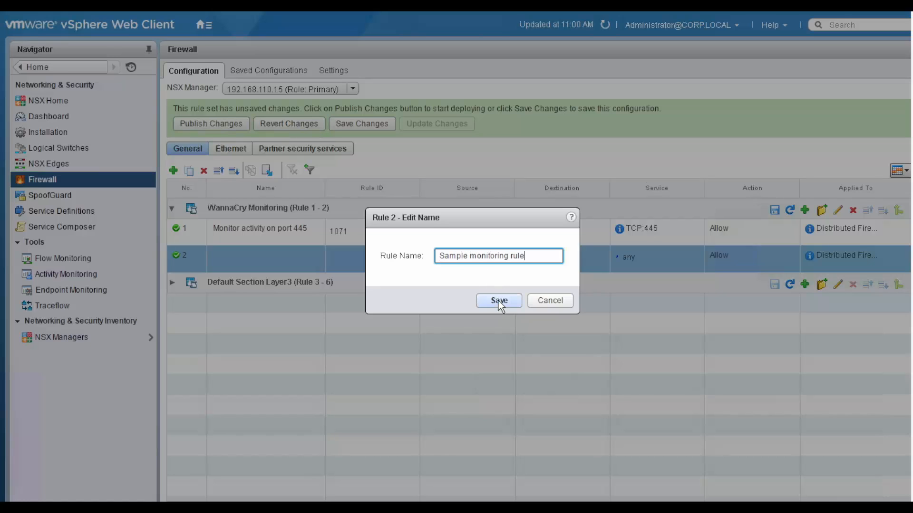
click(498, 300)
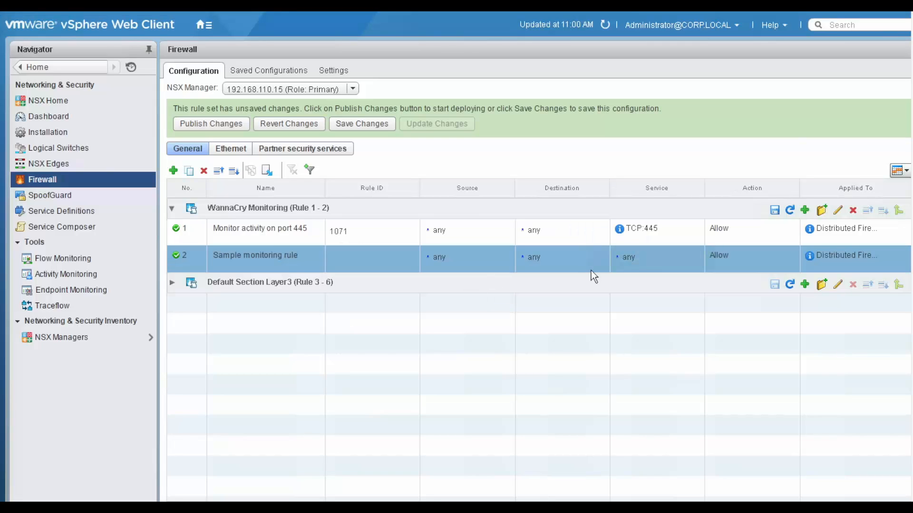
Step: Set the service of Sample monitoring rule to raw TCP port 139
mouse_move(692, 258)
click(698, 265)
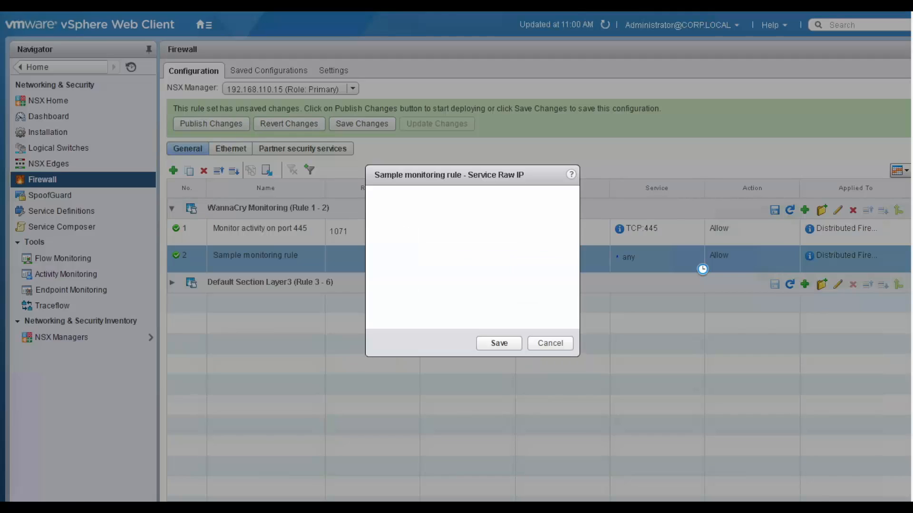
click(523, 234)
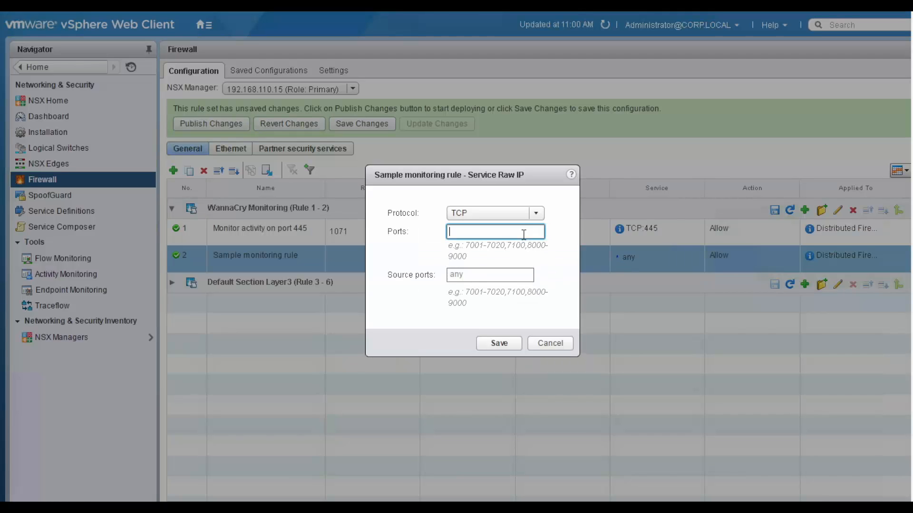
text(139)
click(508, 344)
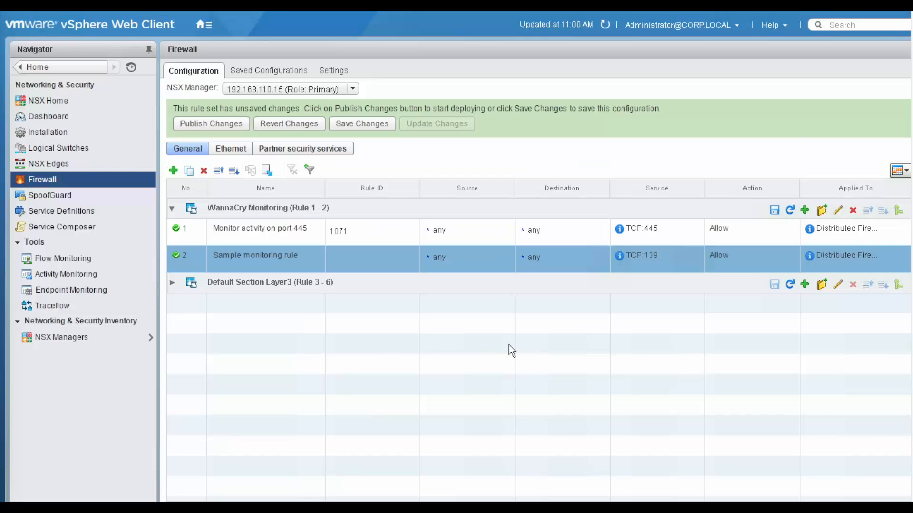
Step: Enable logging in the action of Sample monitoring rule and publish the firewall changes
click(795, 255)
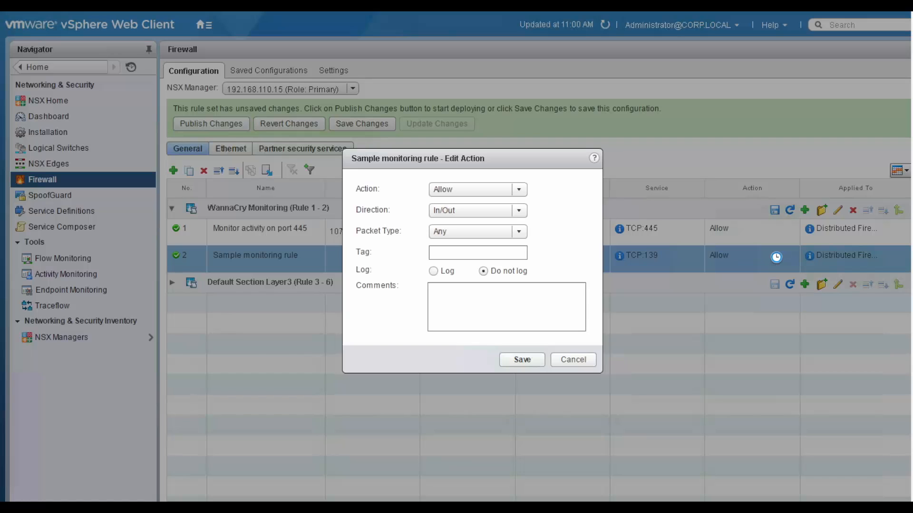
click(433, 271)
click(522, 360)
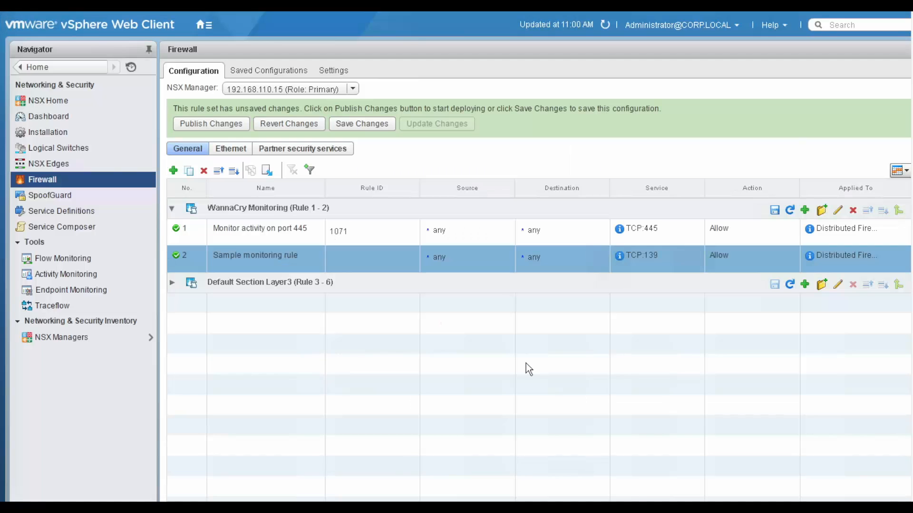
click(231, 126)
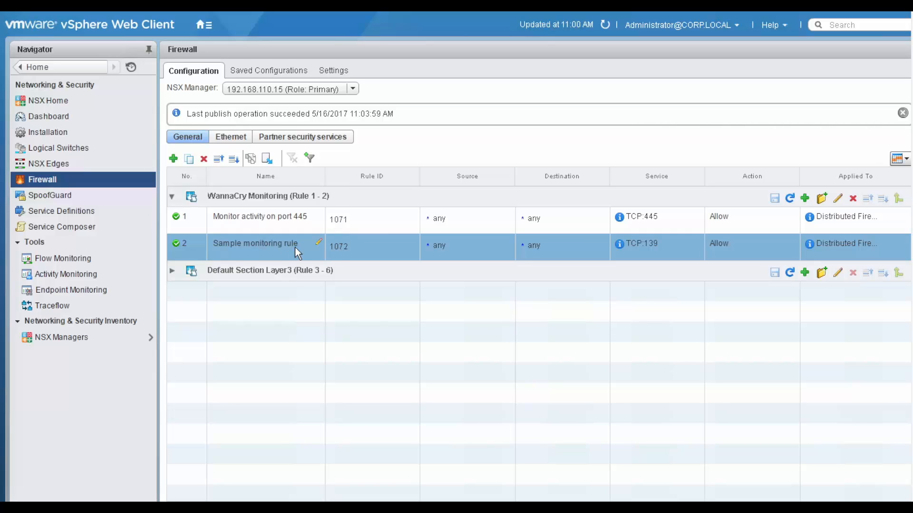
Step: Switch to Log Insight's Distributed Firewall - Traffic dashboard and drill into port 445 from the permitted application ports chart
click(371, 227)
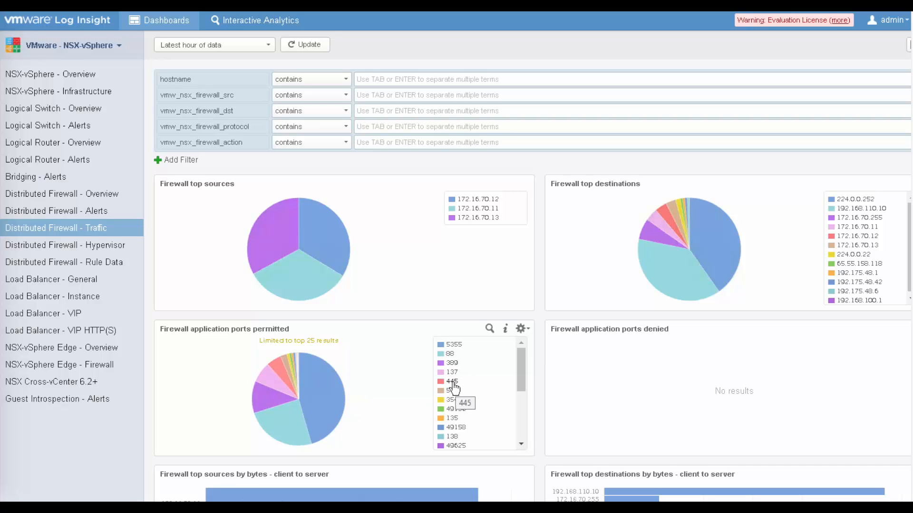
click(276, 368)
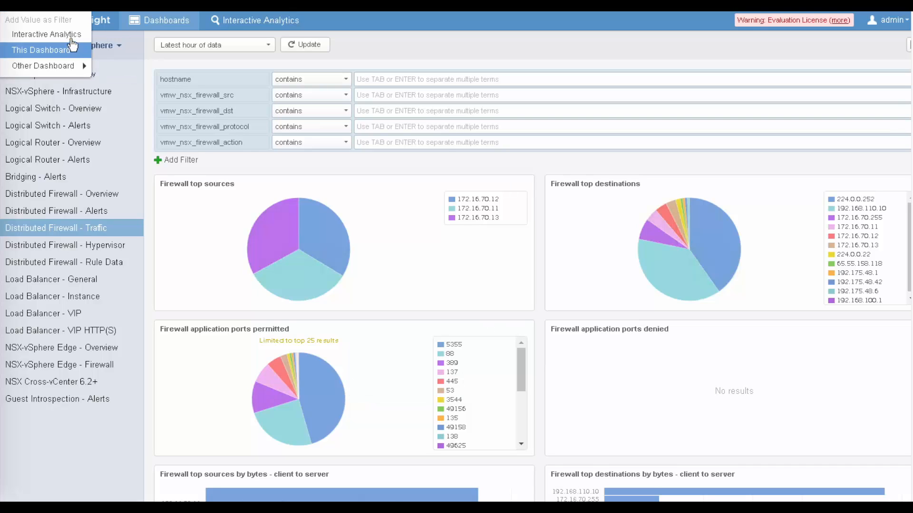
click(72, 47)
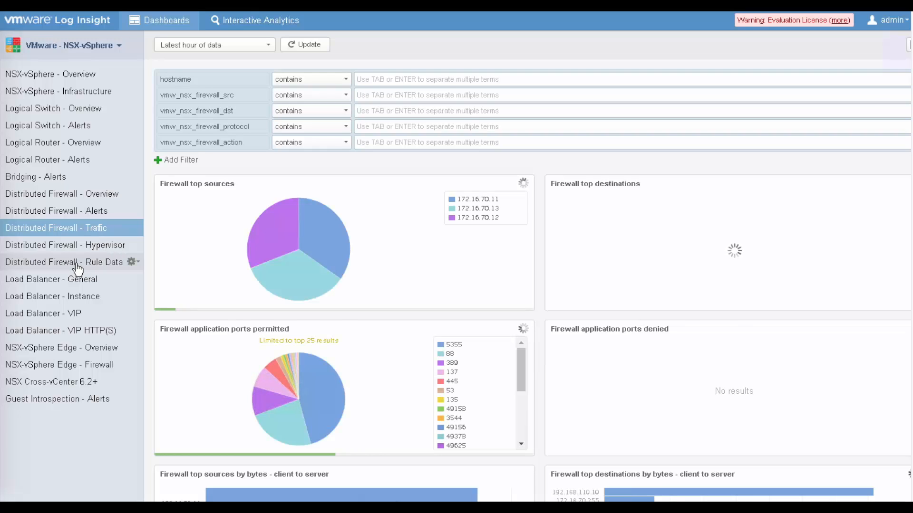
Step: Open the Distributed Firewall - Rule Data dashboard and hide rule 1001 in the Connections by rule ID chart
click(78, 269)
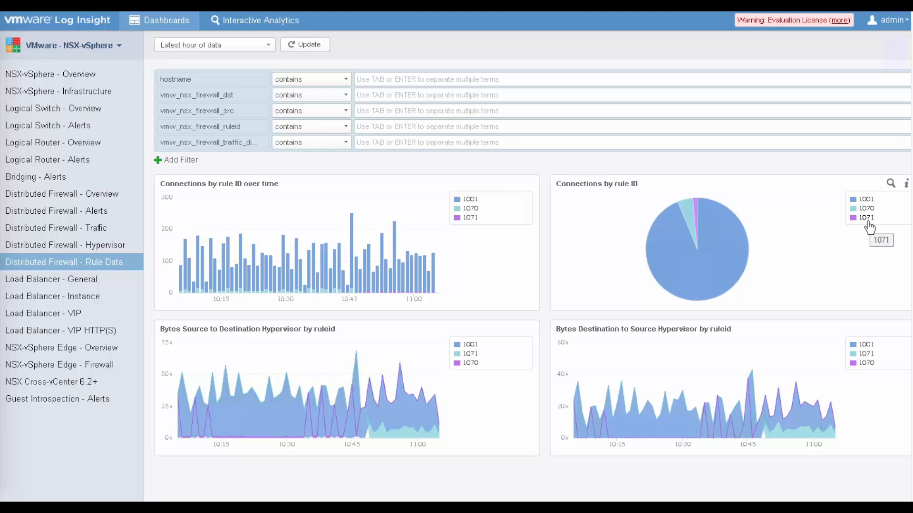
mouse_move(704, 215)
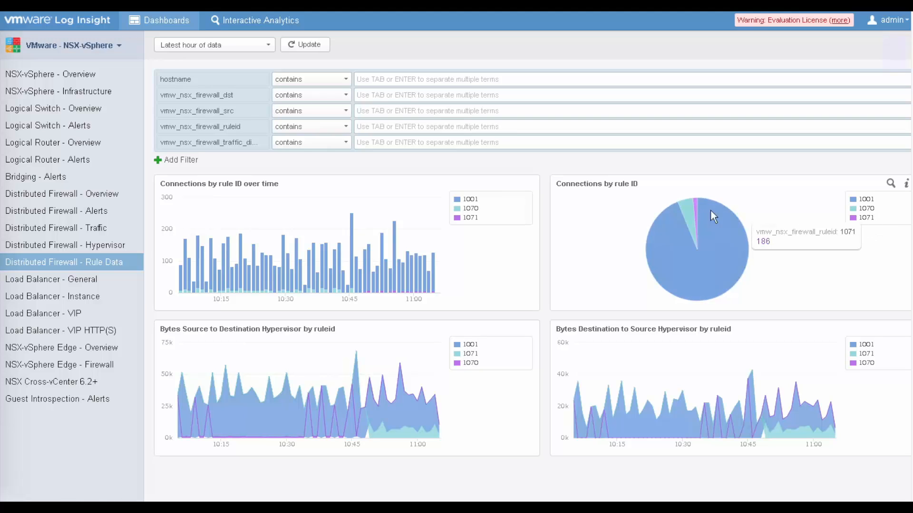
click(868, 201)
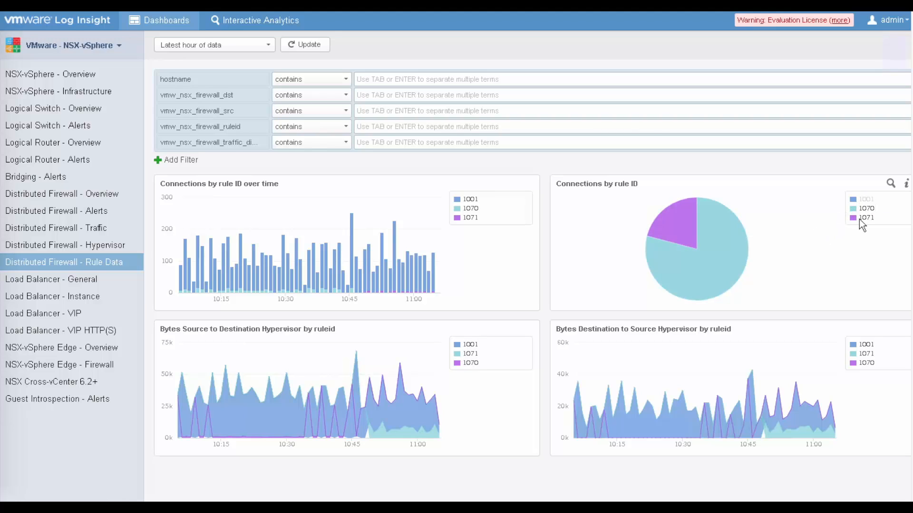
Step: Open rule 1071 from the Connections by rule ID chart in Interactive Analytics and look through its logged events
click(674, 224)
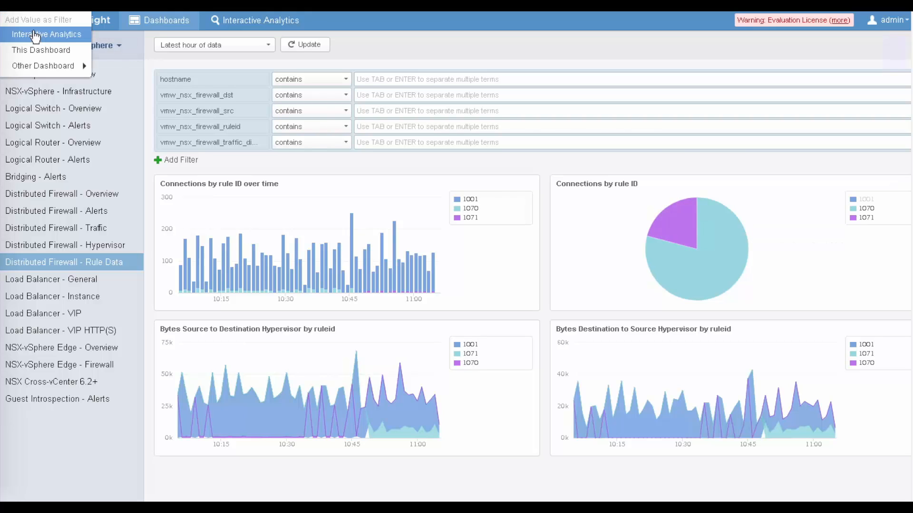
click(34, 34)
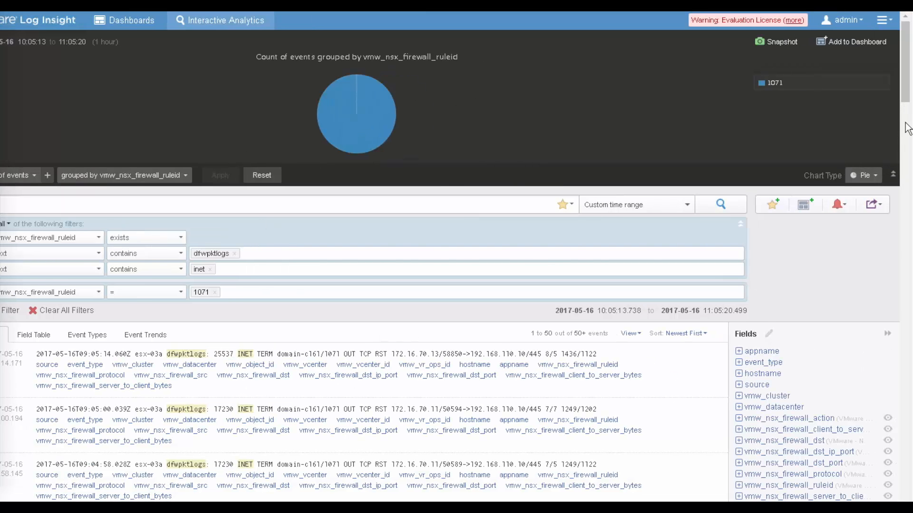
click(906, 124)
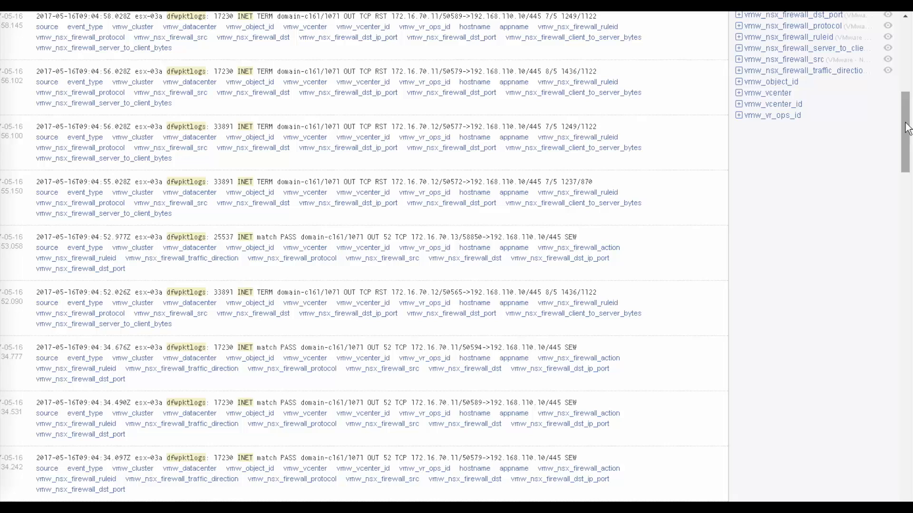
click(908, 204)
click(908, 31)
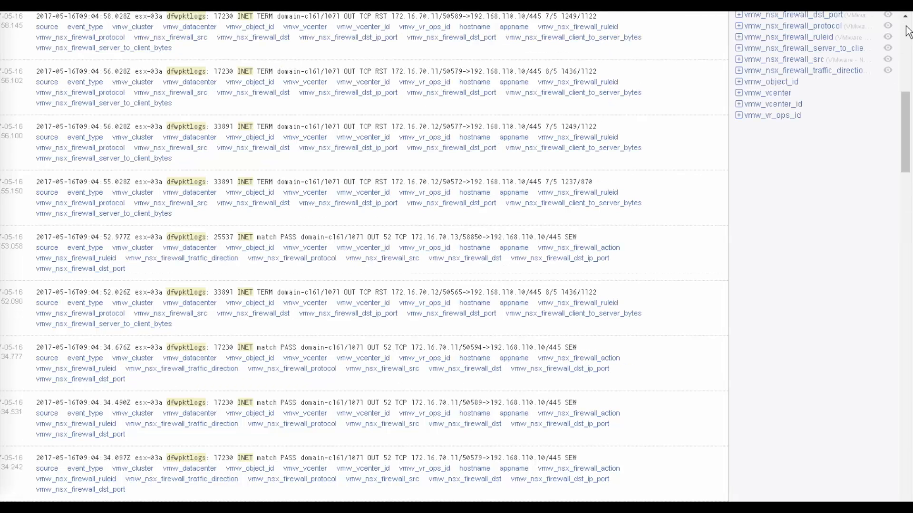
click(907, 32)
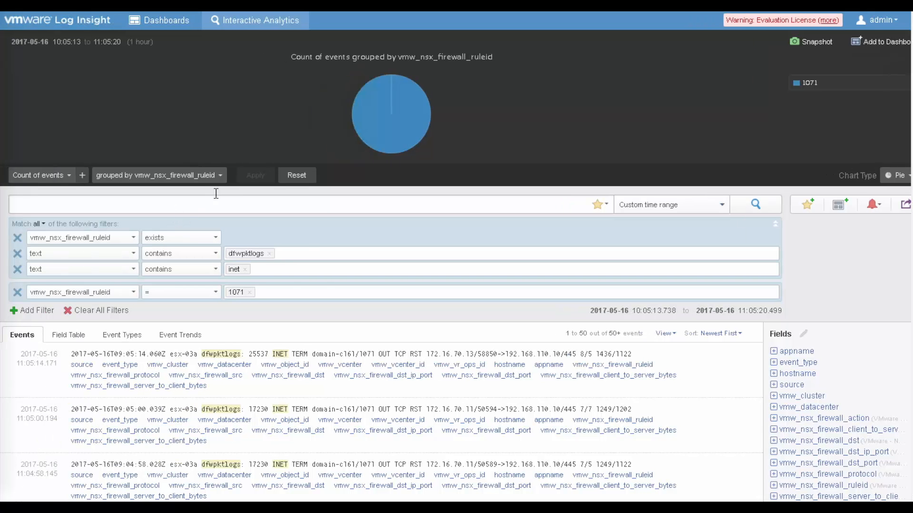
Step: Group the event chart by vmw_nsx_firewall_dst instead of vmw_nsx_firewall_ruleid and update it
click(220, 177)
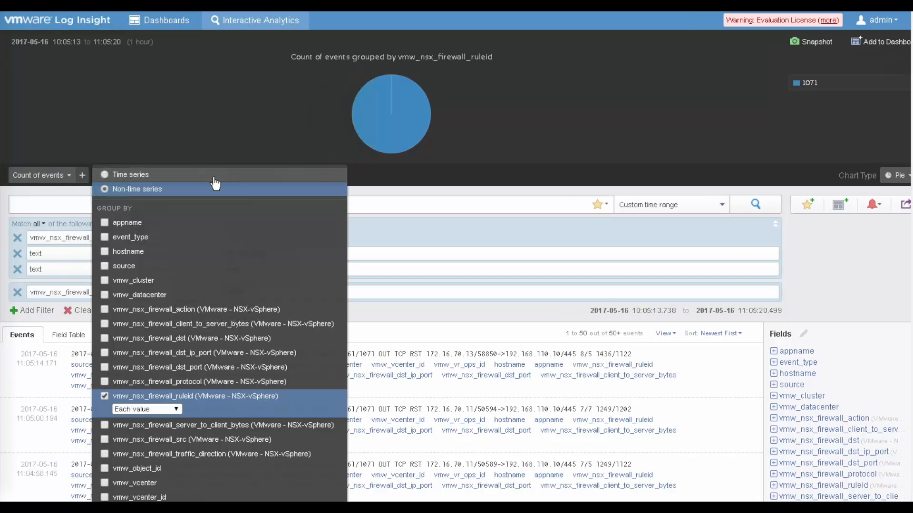
click(105, 397)
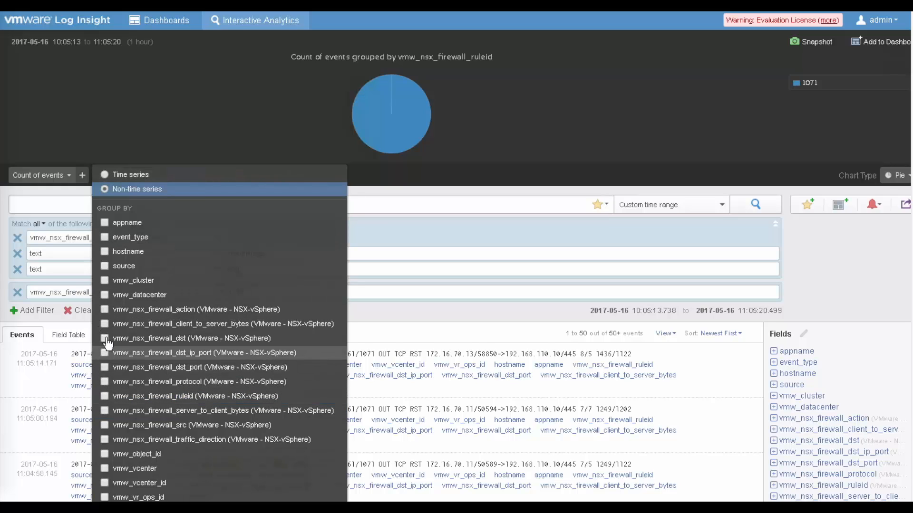
click(105, 338)
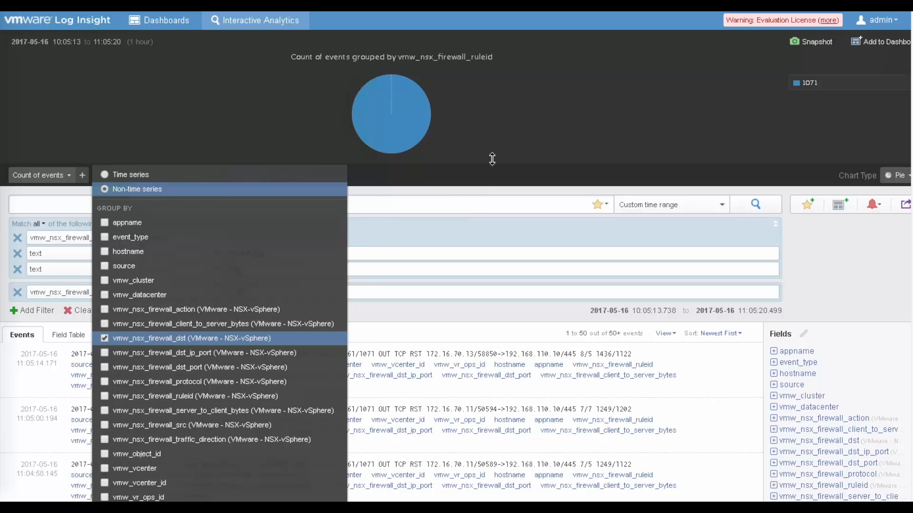
click(577, 171)
click(748, 210)
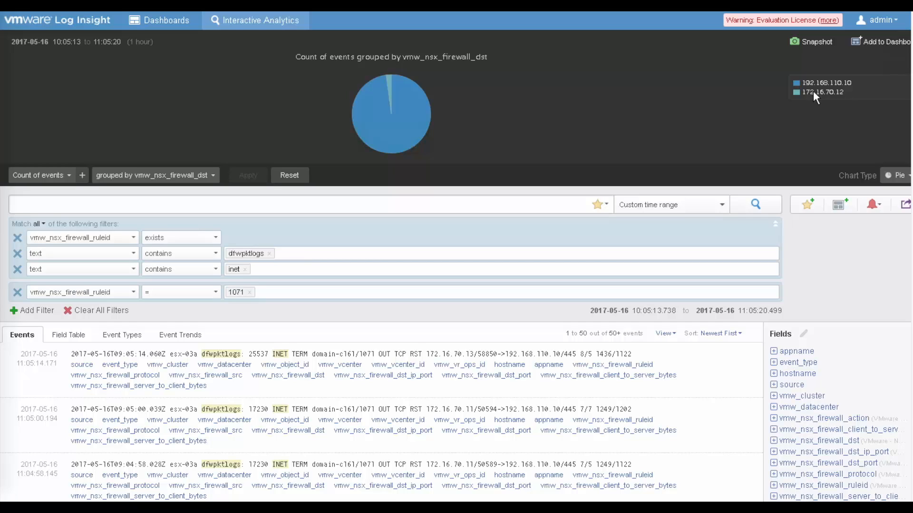
Step: Filter the rule 1071 events to destination 172.16.70.12 from the chart and examine the logged connections
mouse_move(388, 79)
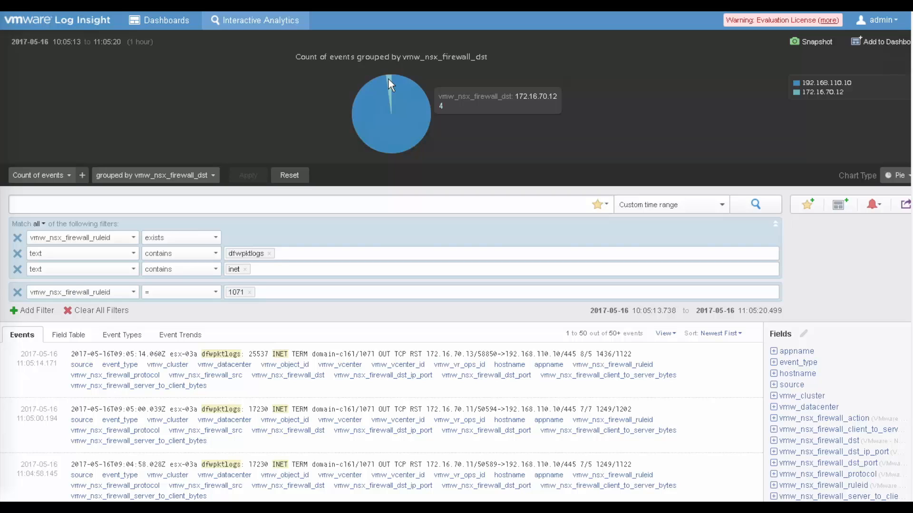
click(389, 78)
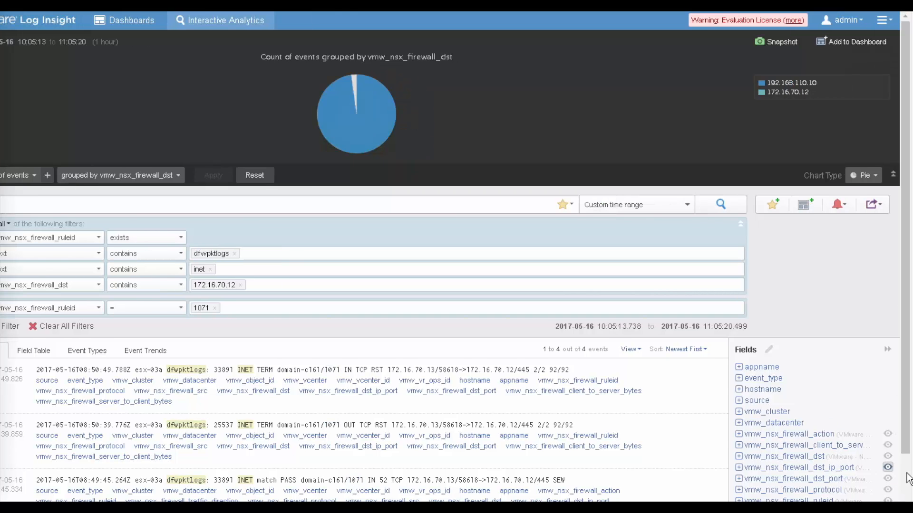
scroll(888, 468, down, 2)
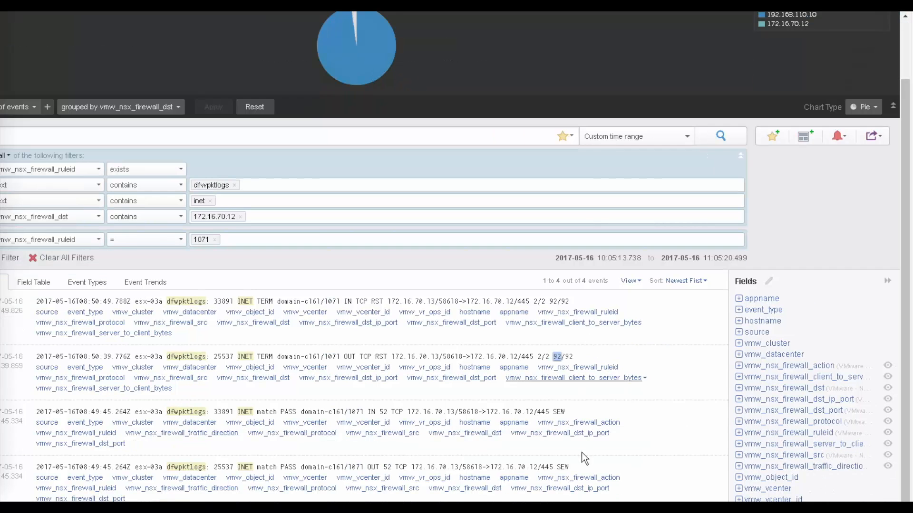
click(903, 38)
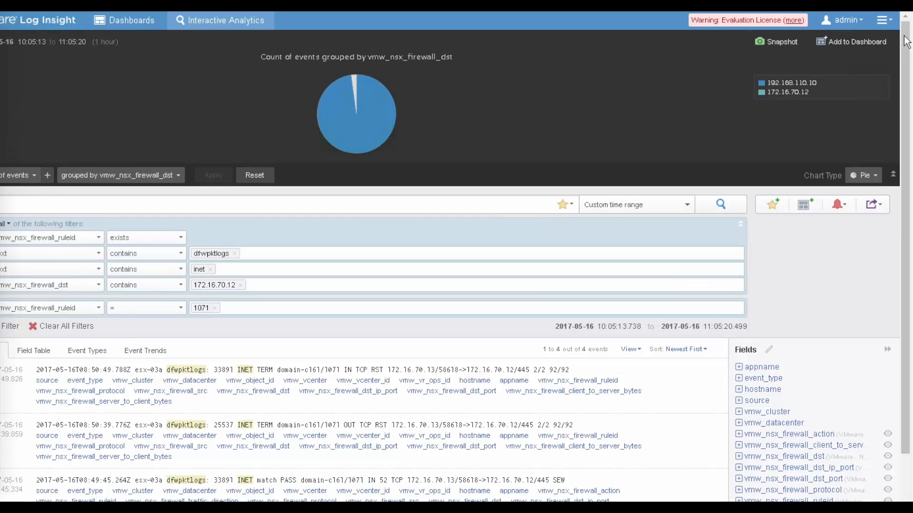
Step: Filter the rule 1071 events to destination 192.168.110.10 from the chart
mouse_move(380, 131)
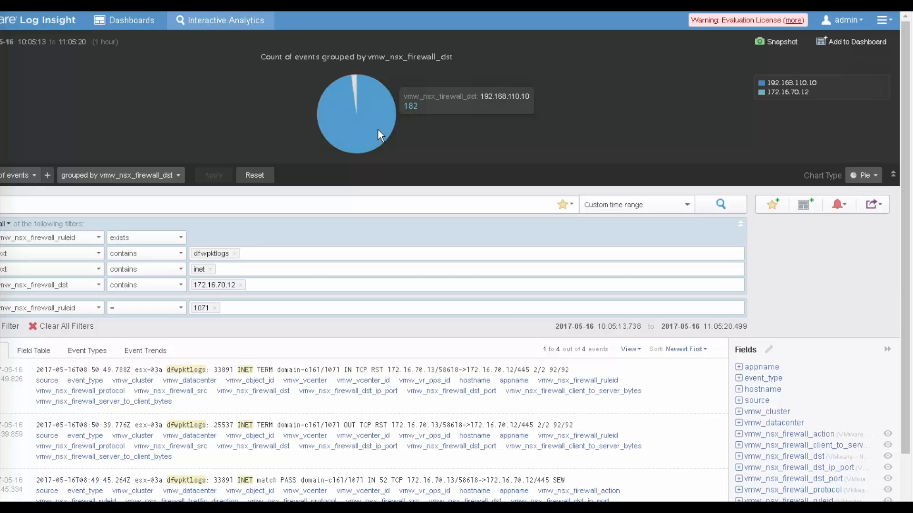
click(377, 129)
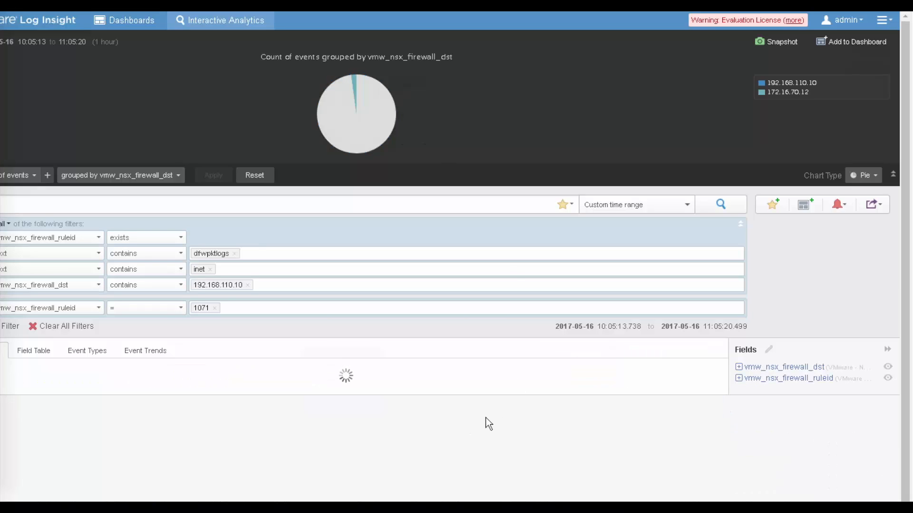